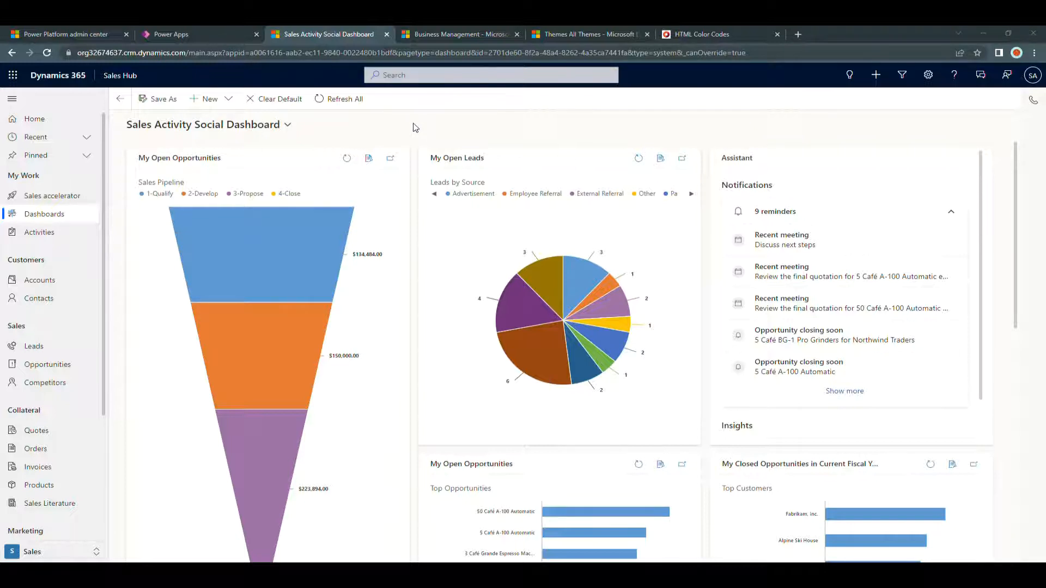
- Open the advanced settings and go to the organization's Themes list under Customizations
click(929, 77)
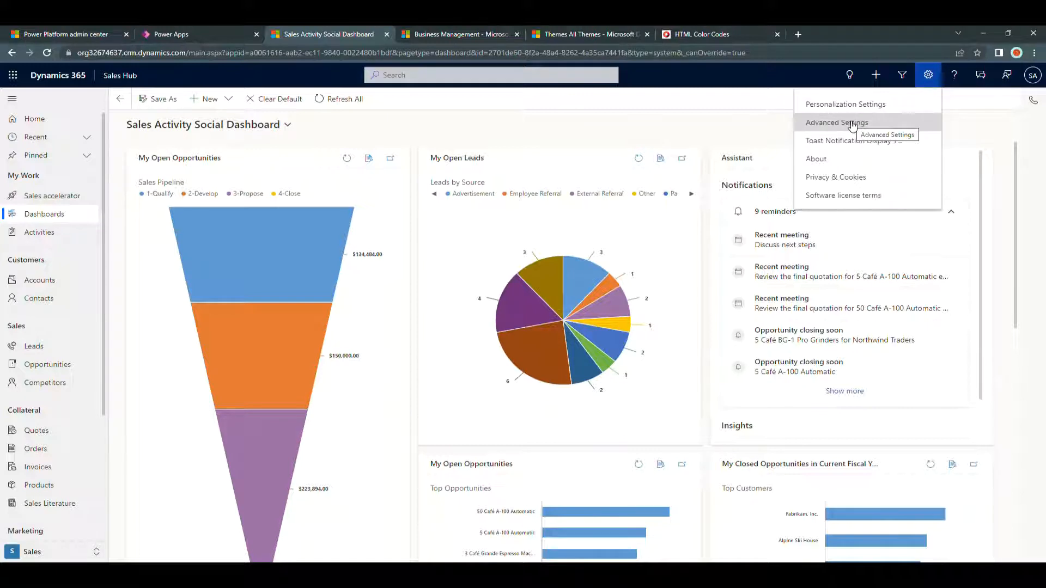
click(743, 119)
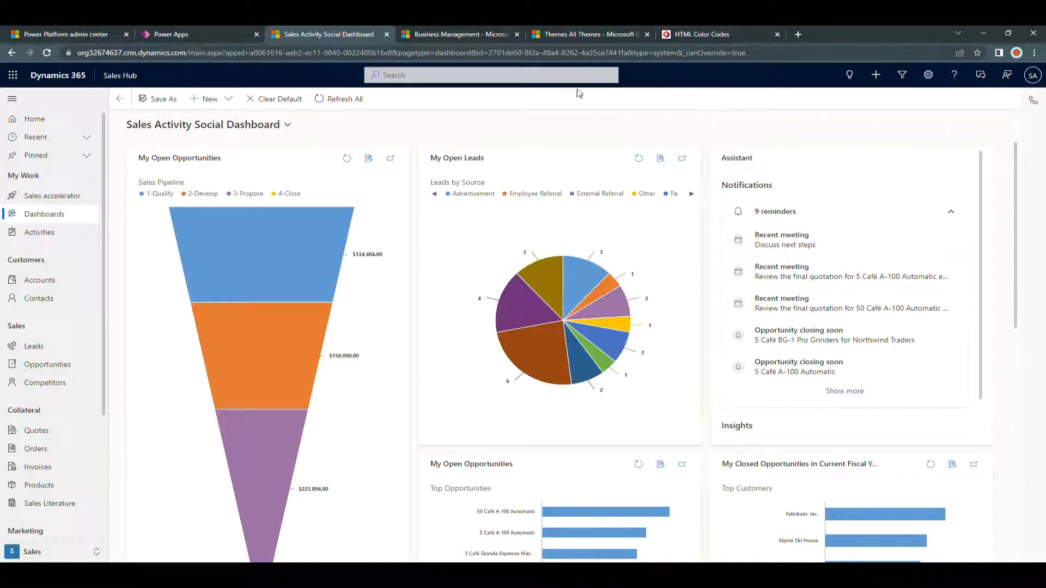
click(455, 35)
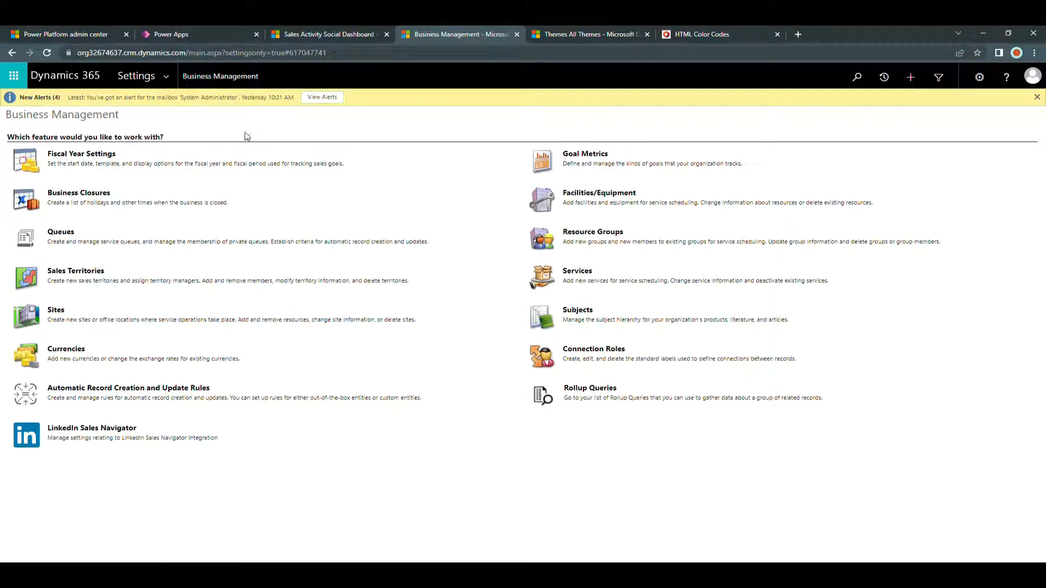
click(166, 80)
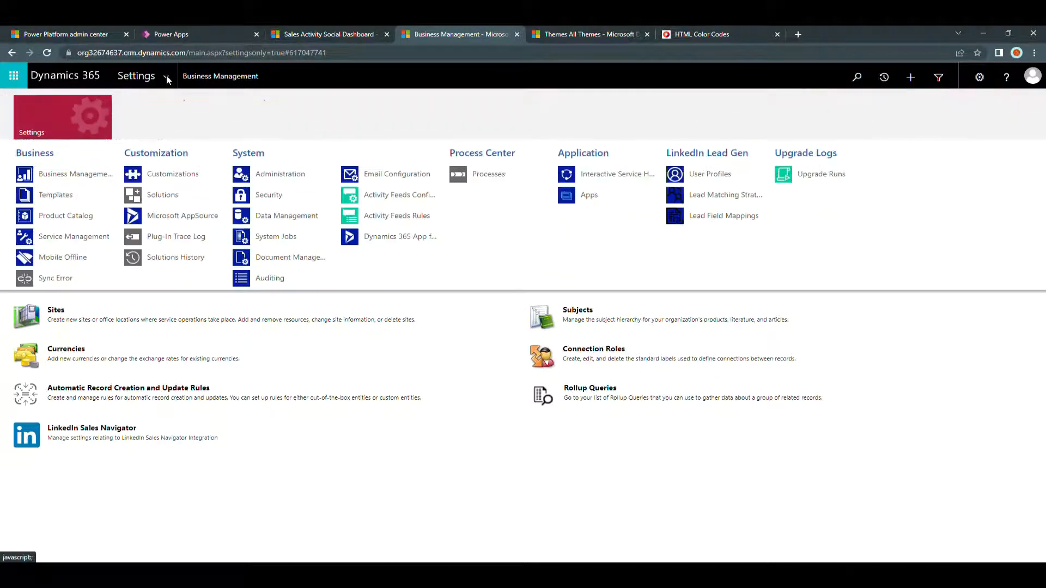
click(172, 174)
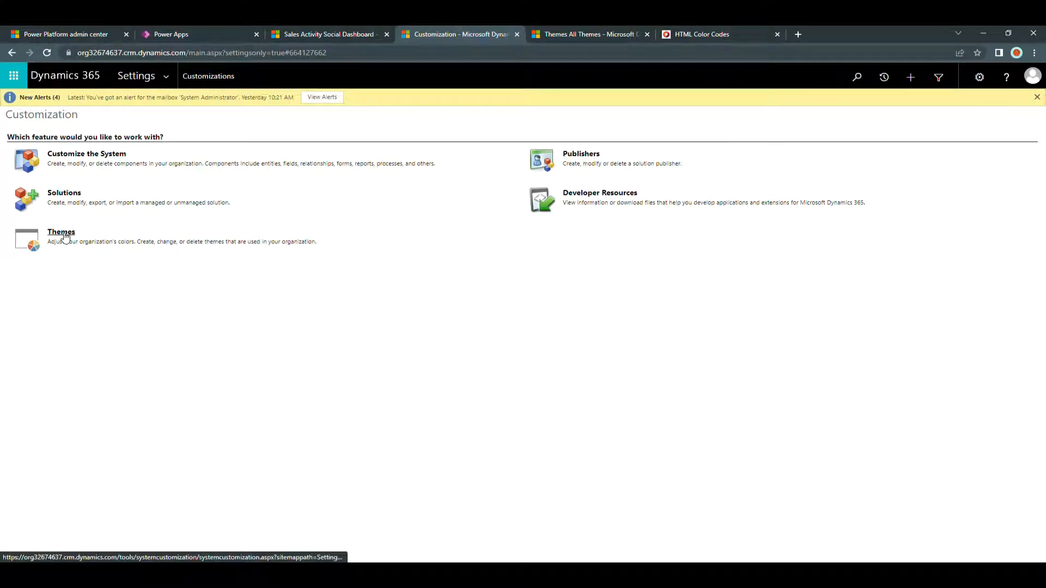
click(61, 232)
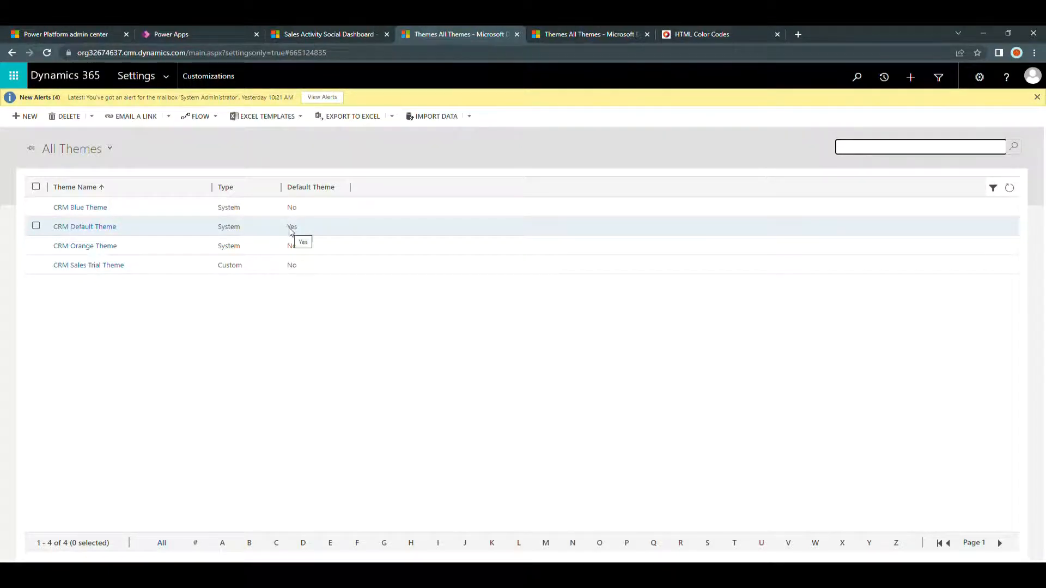
- Clone the CRM Default Theme, open the copy and set its theme name to Test
click(35, 229)
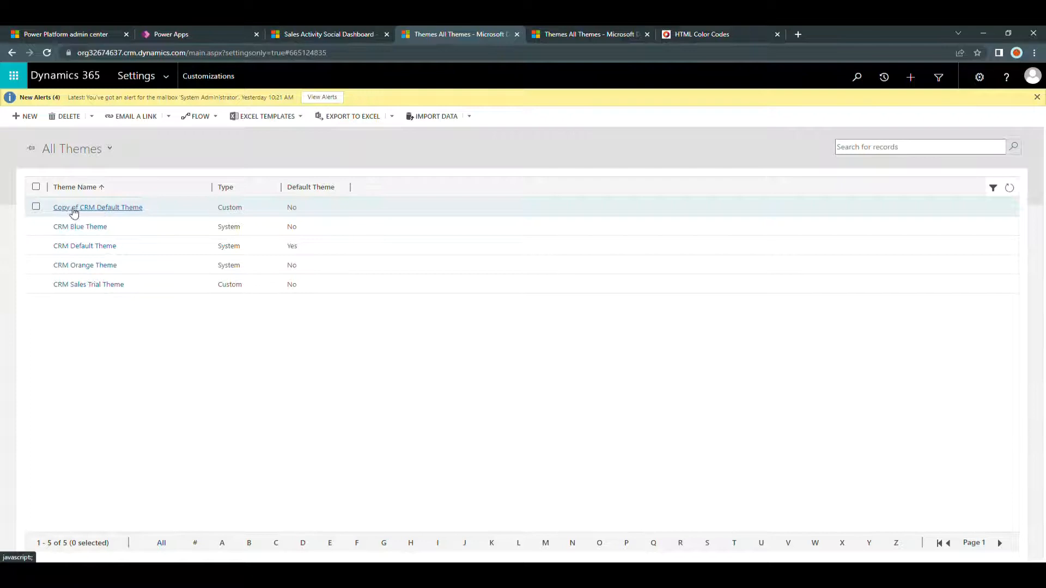
click(112, 211)
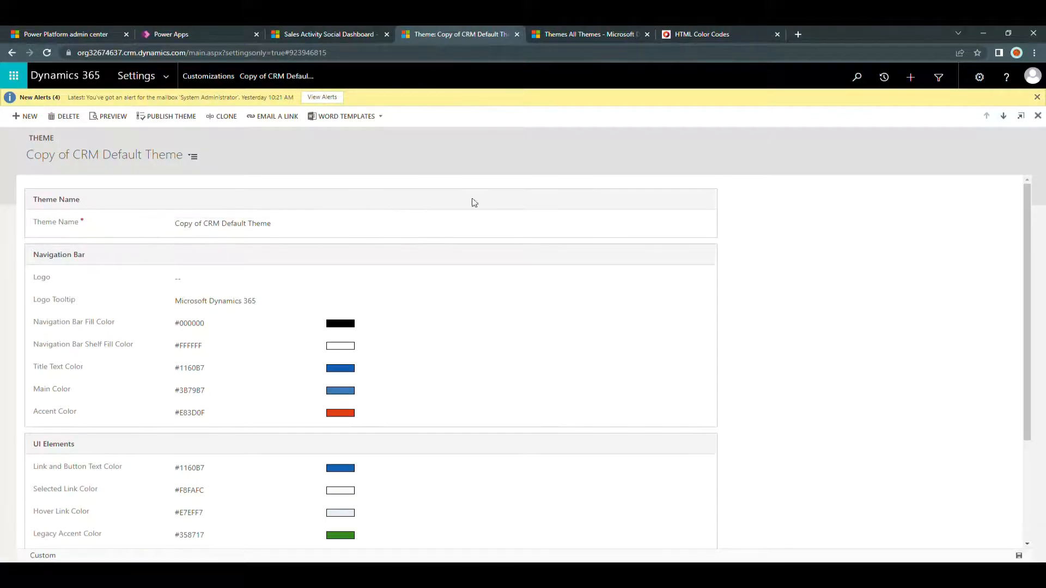
click(284, 226)
text(Test)
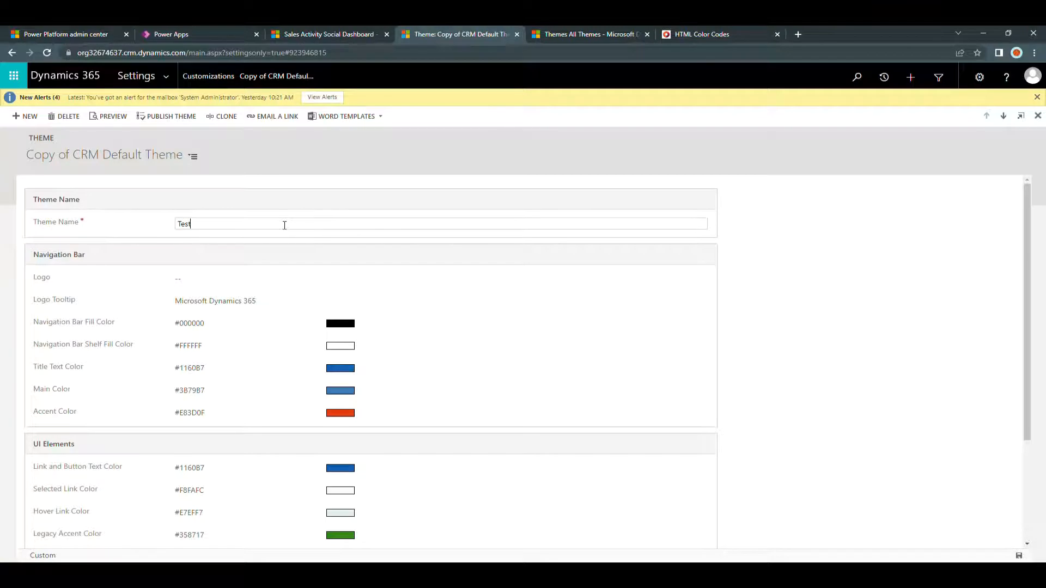
click(172, 243)
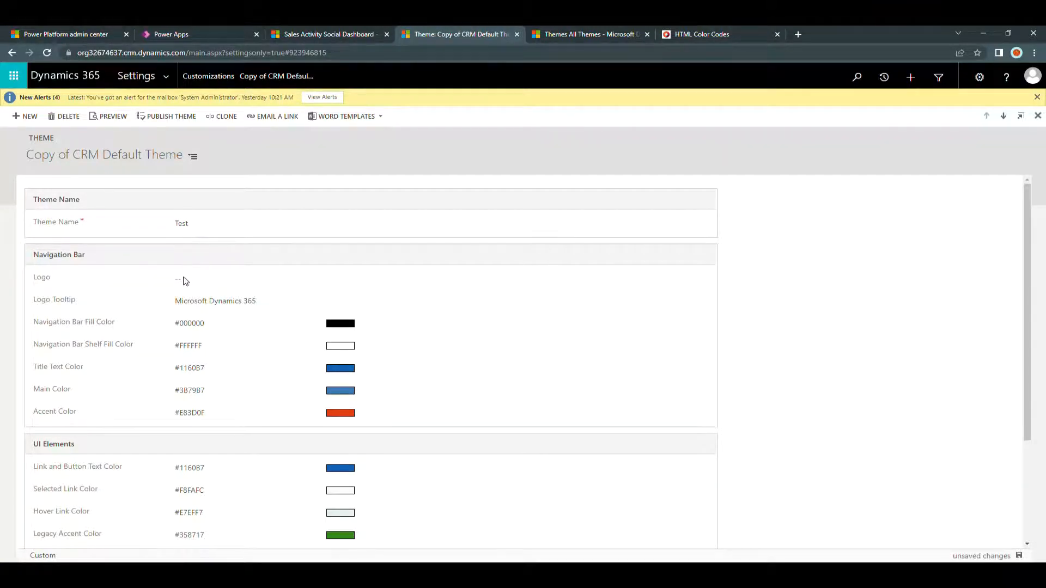
- Check the logo area on the Sales Hub dashboard, then start a new web resource from the Test theme's Logo lookup
click(338, 35)
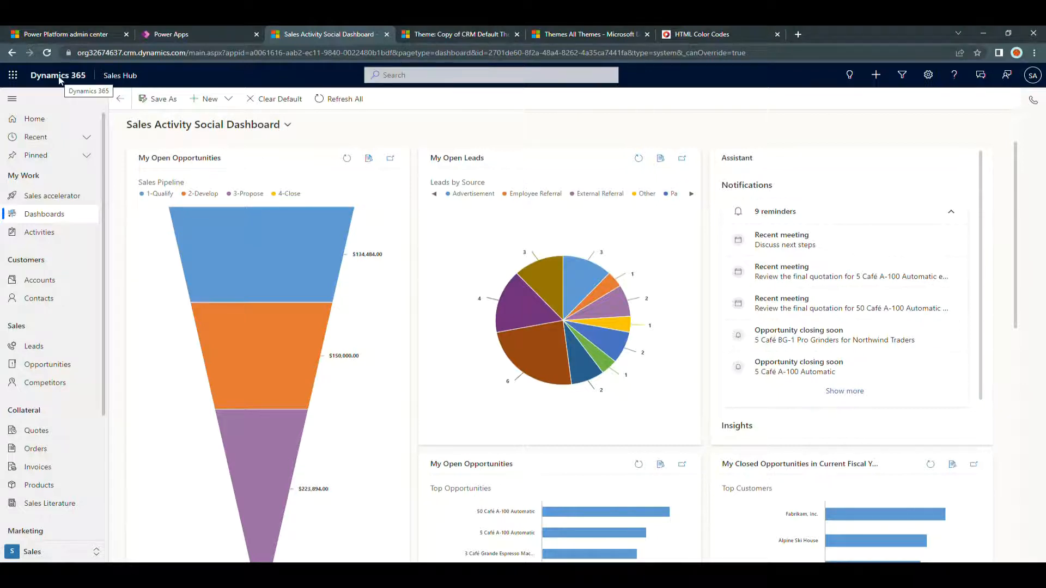
click(456, 35)
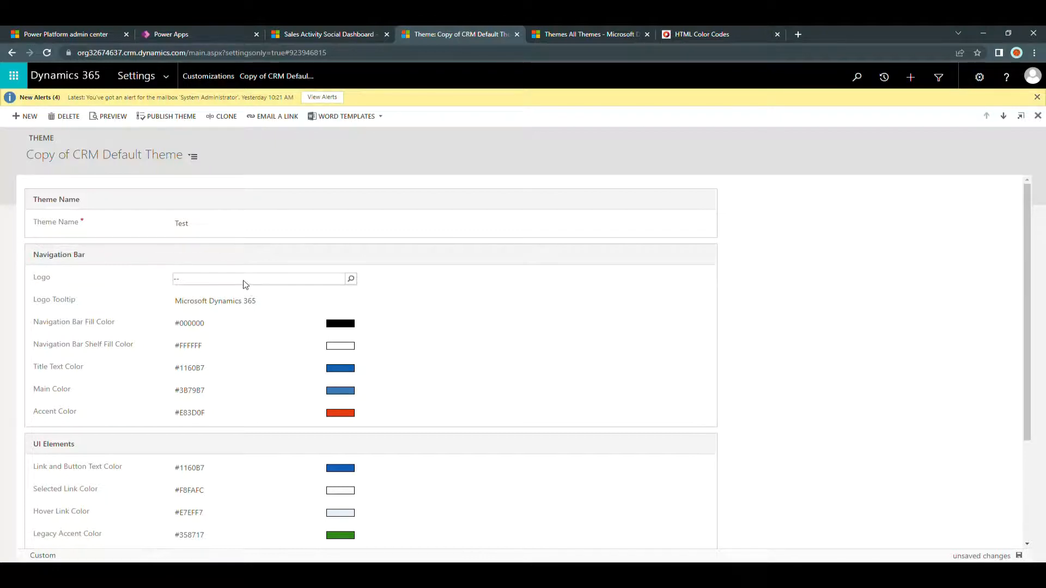
click(282, 278)
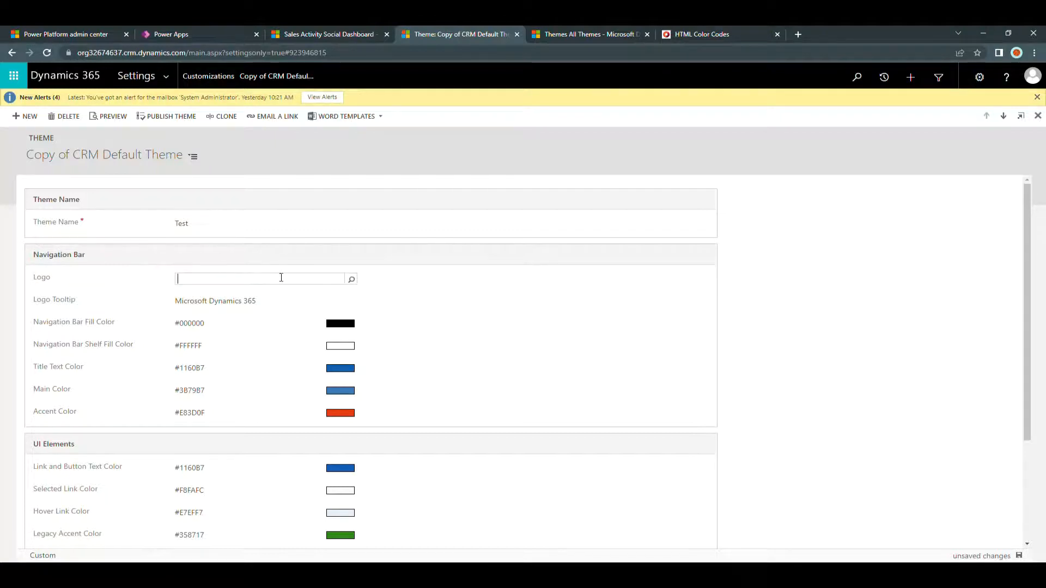
click(351, 280)
scroll(248, 360, down, 3)
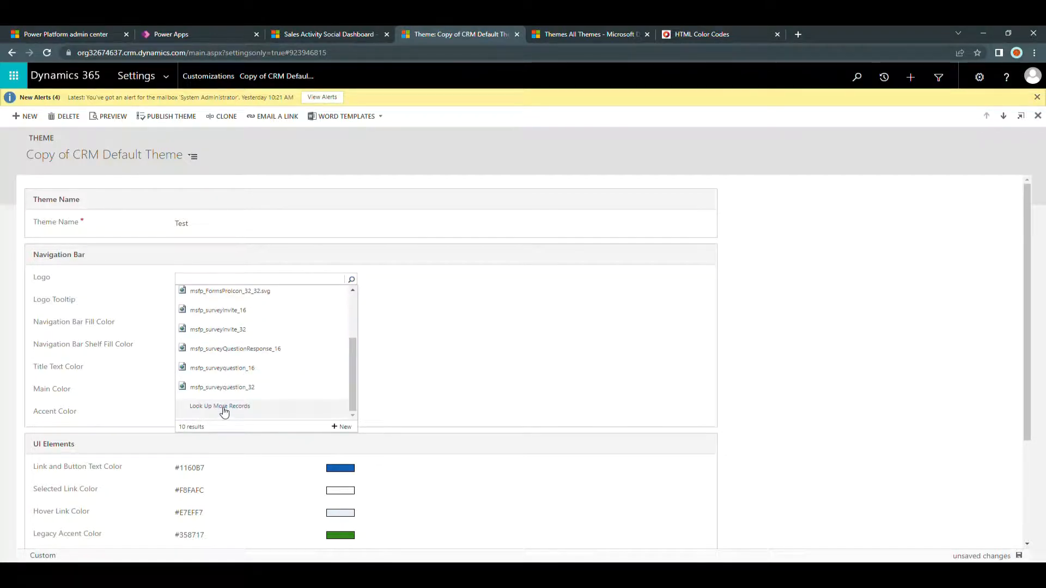
click(224, 408)
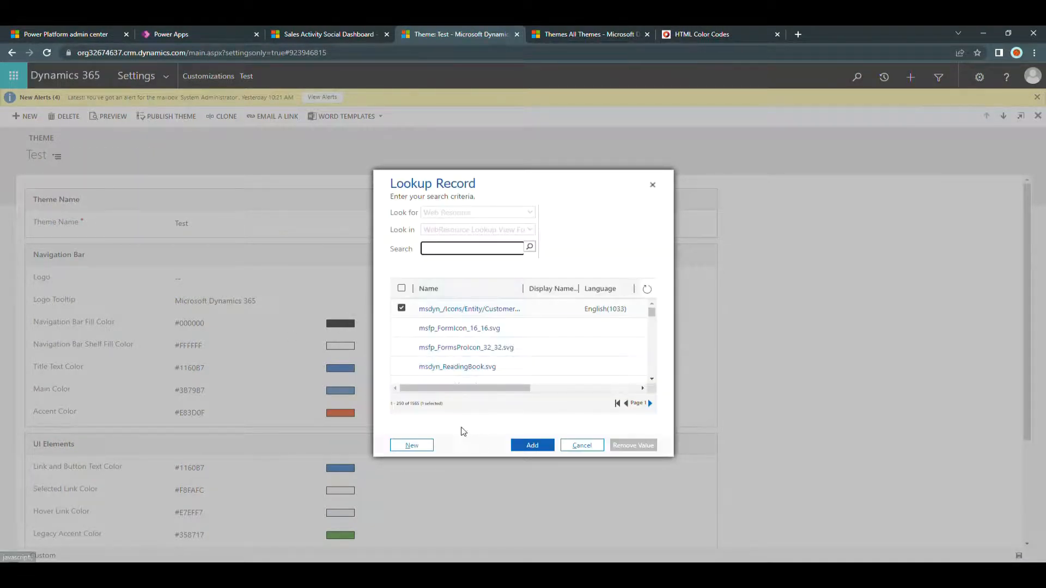
click(411, 445)
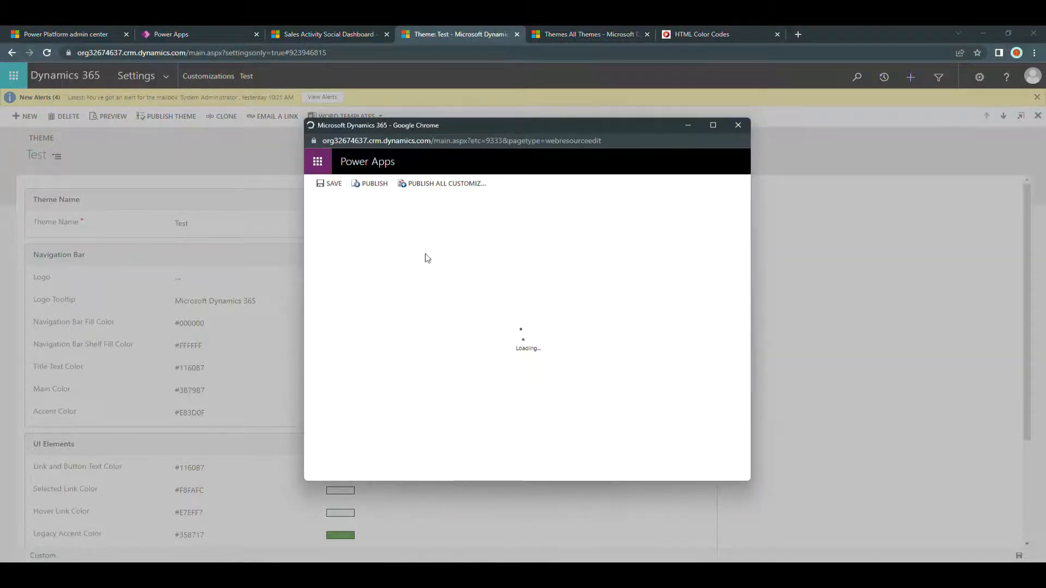
- Set the web resource's name and display name to test, its type to PNG format and its language to English
click(470, 261)
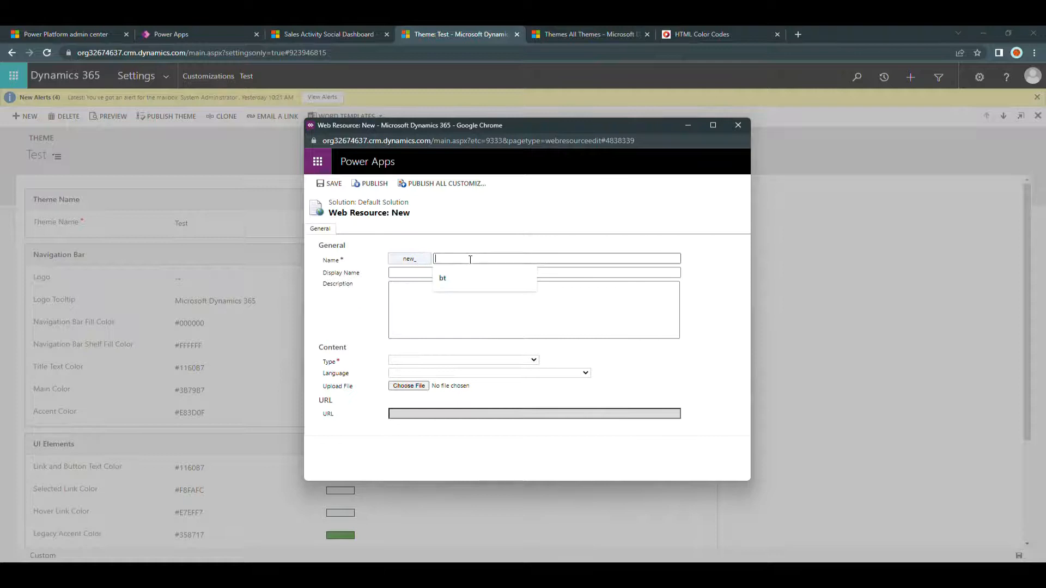
text(test)
key(Tab)
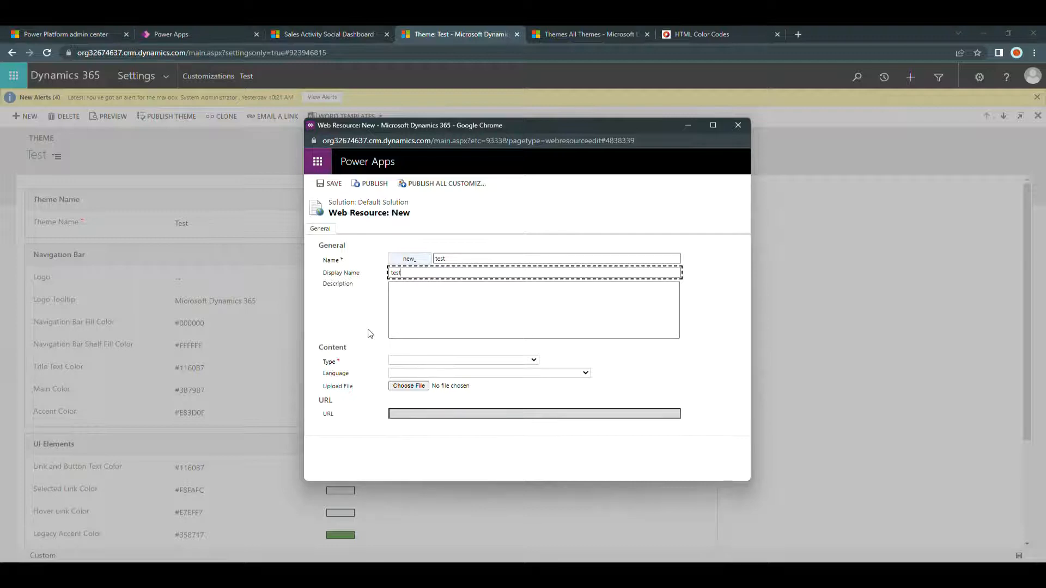
click(445, 361)
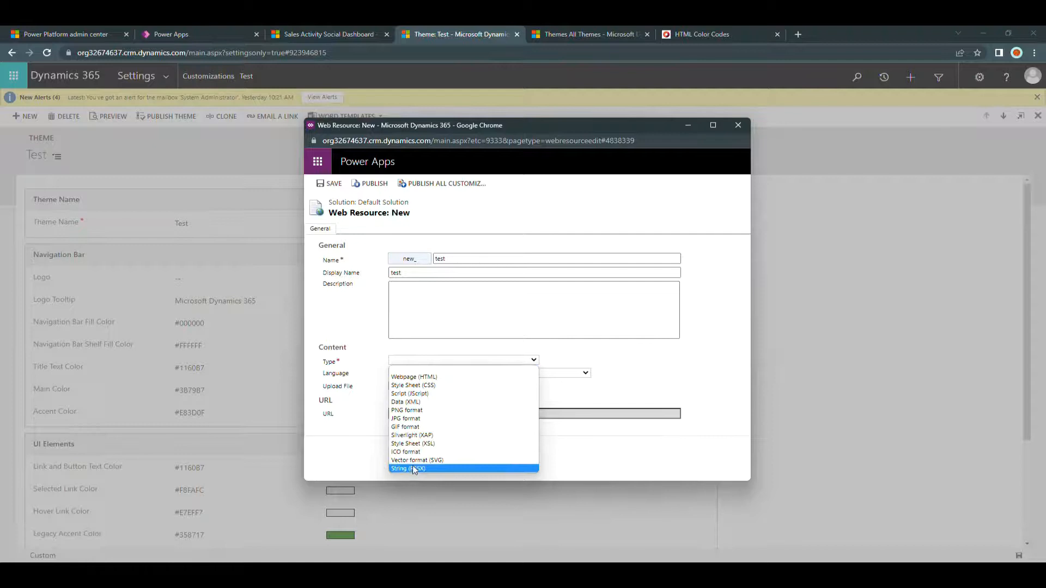
click(403, 412)
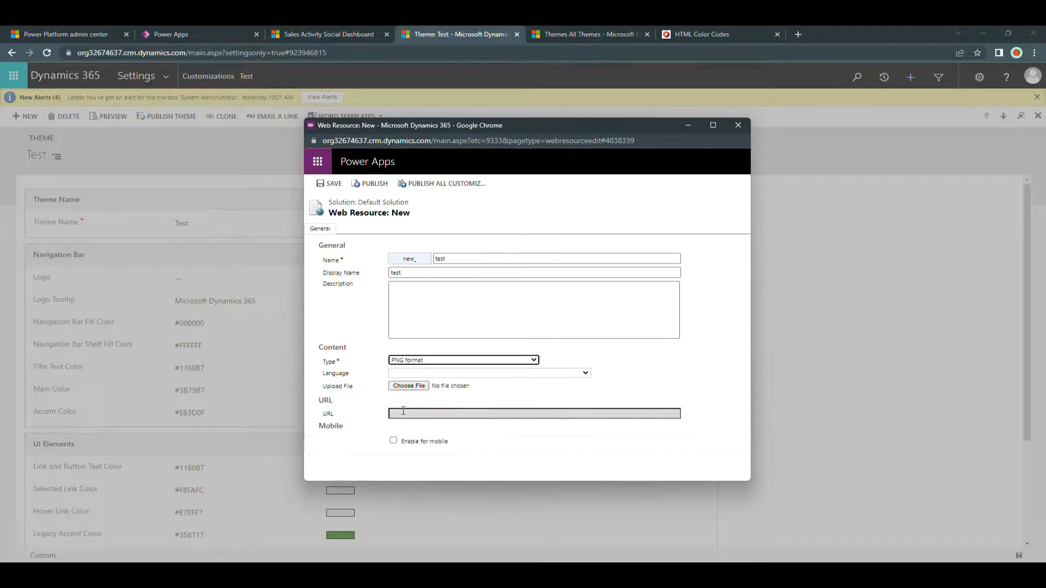
click(425, 374)
click(415, 392)
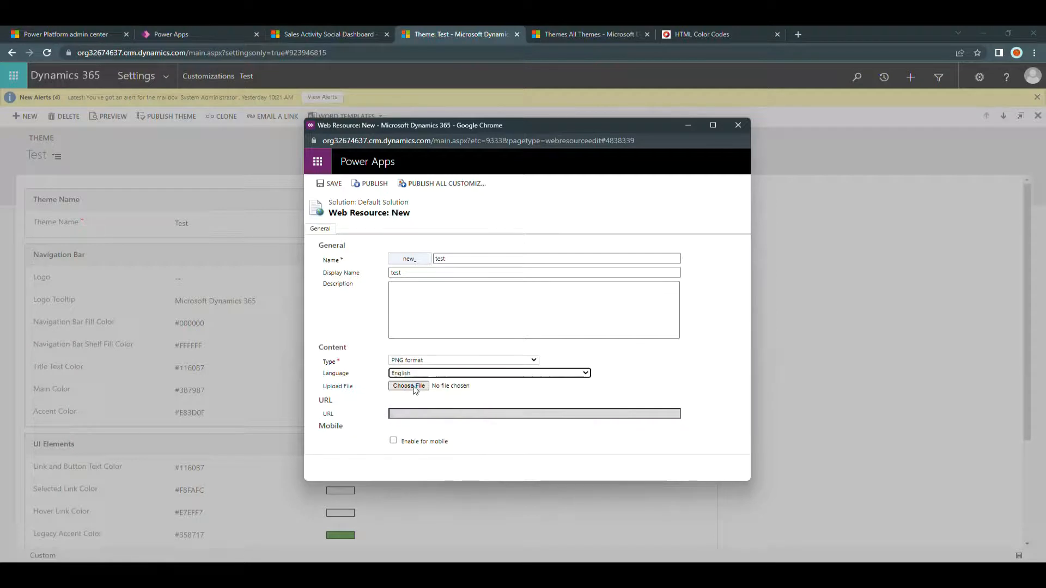
- Choose Dynamics-365-long-blue.png from the Desktop as the upload file, and enable the web resource for mobile and offline availability
click(414, 387)
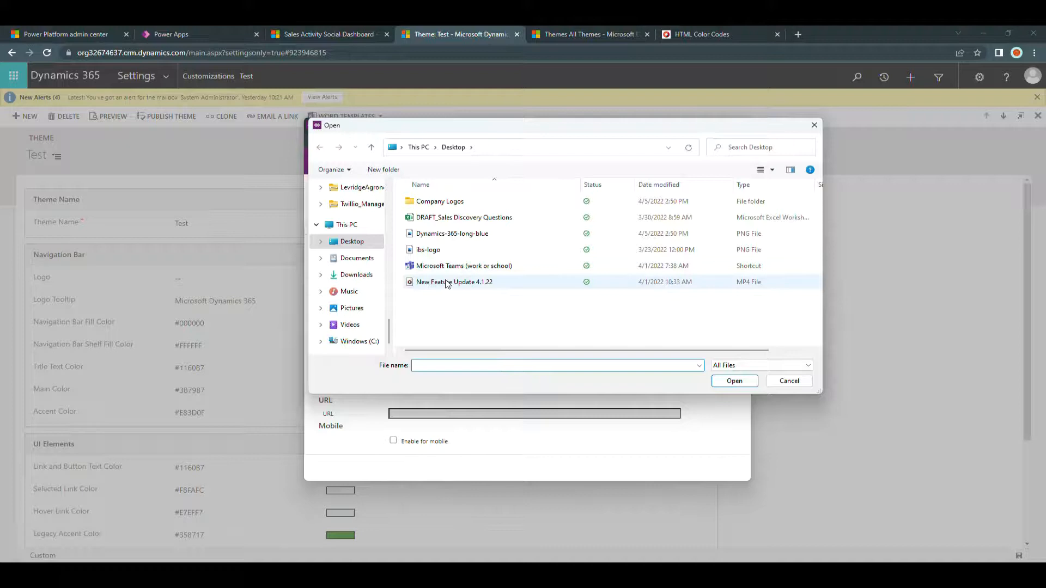
click(457, 234)
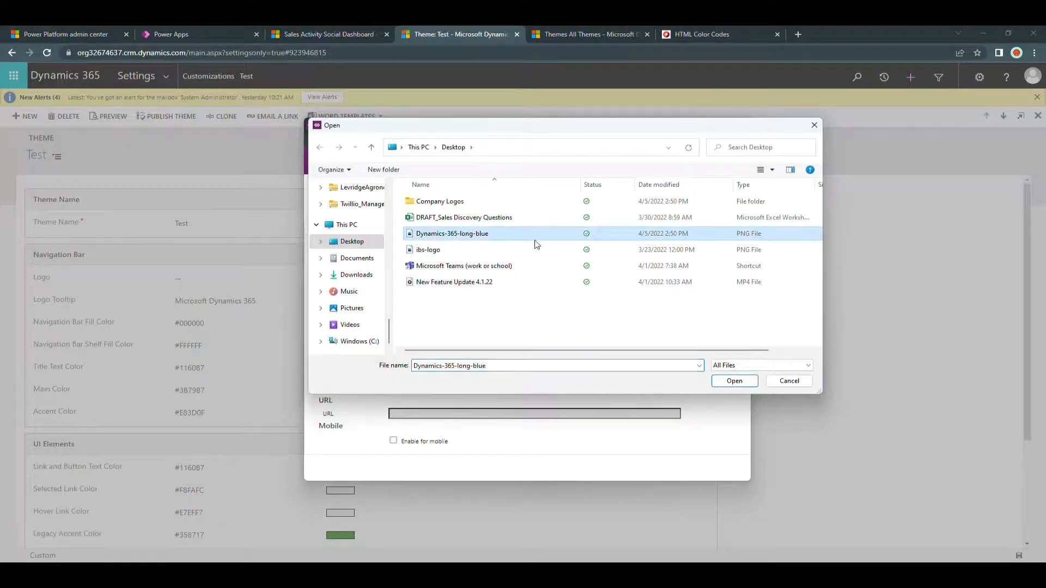
click(723, 382)
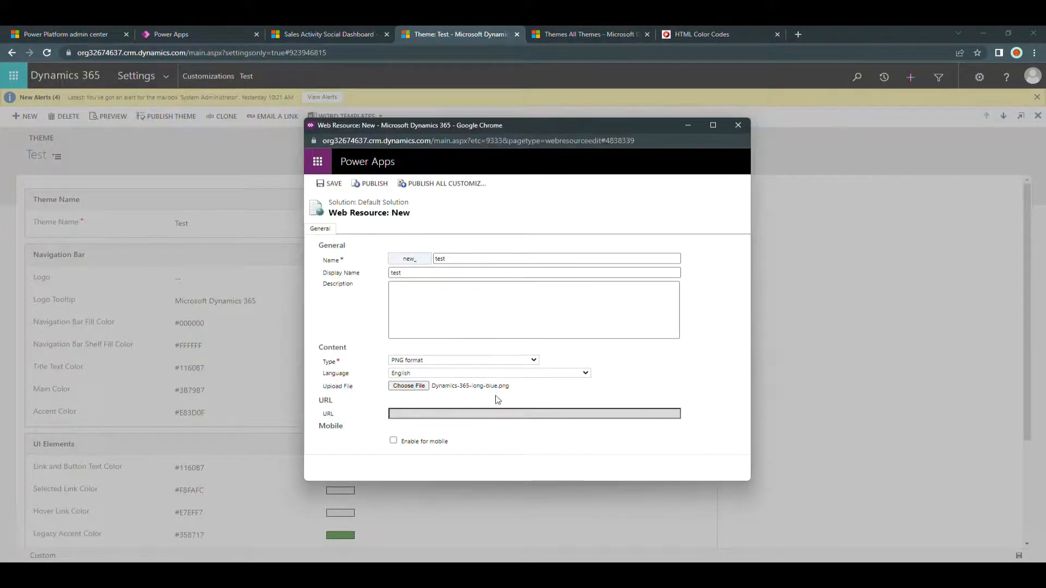
click(393, 441)
click(408, 455)
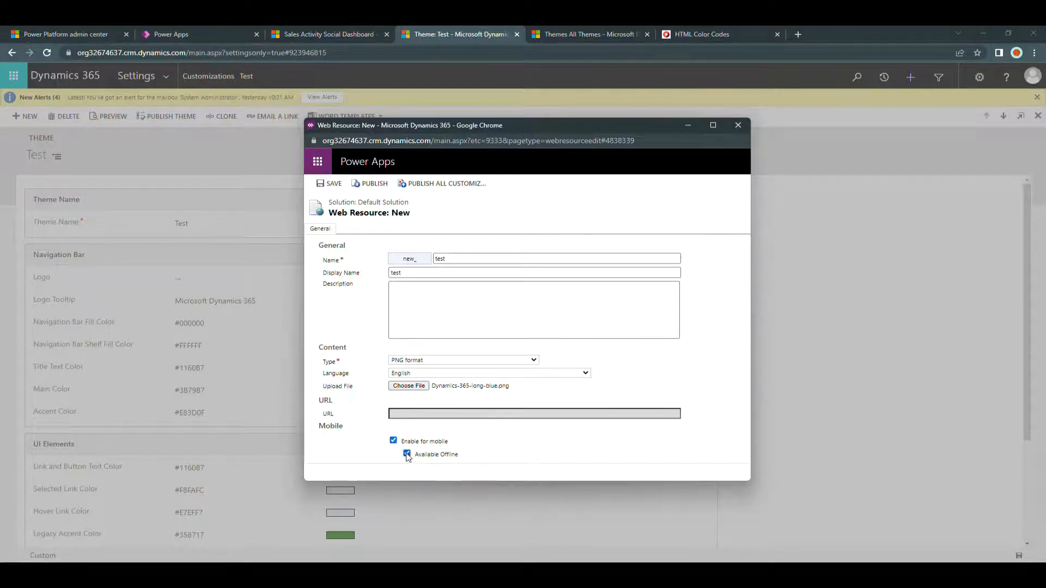
- Save and publish the web resource, and add new_test as the Test theme's logo
click(330, 184)
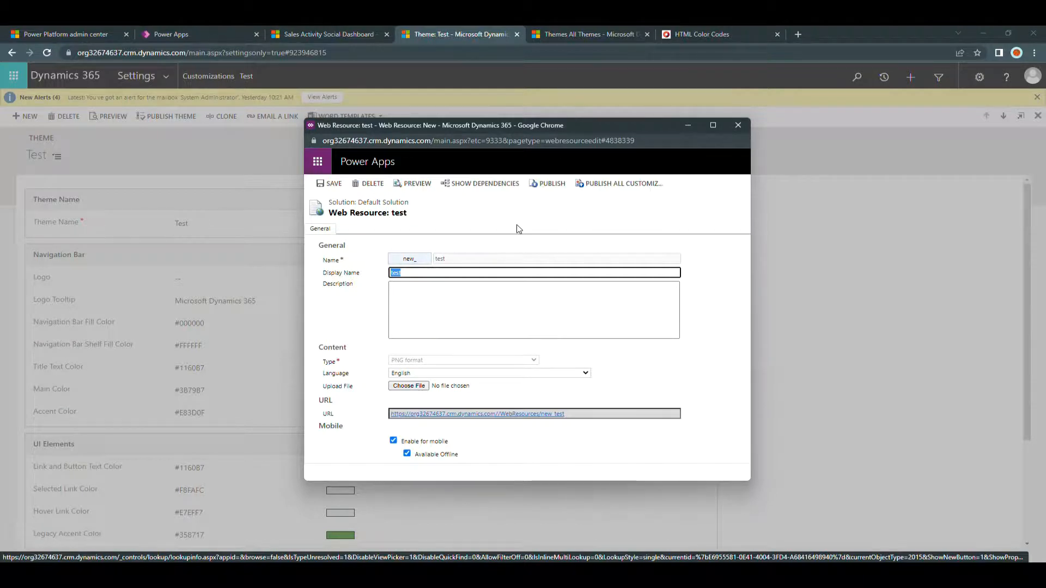
click(552, 185)
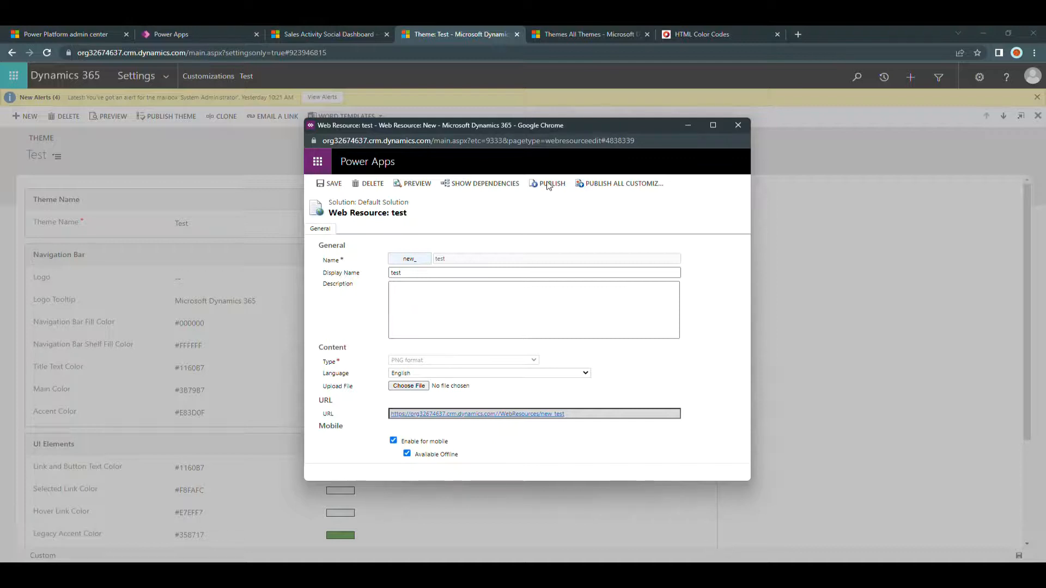
click(738, 126)
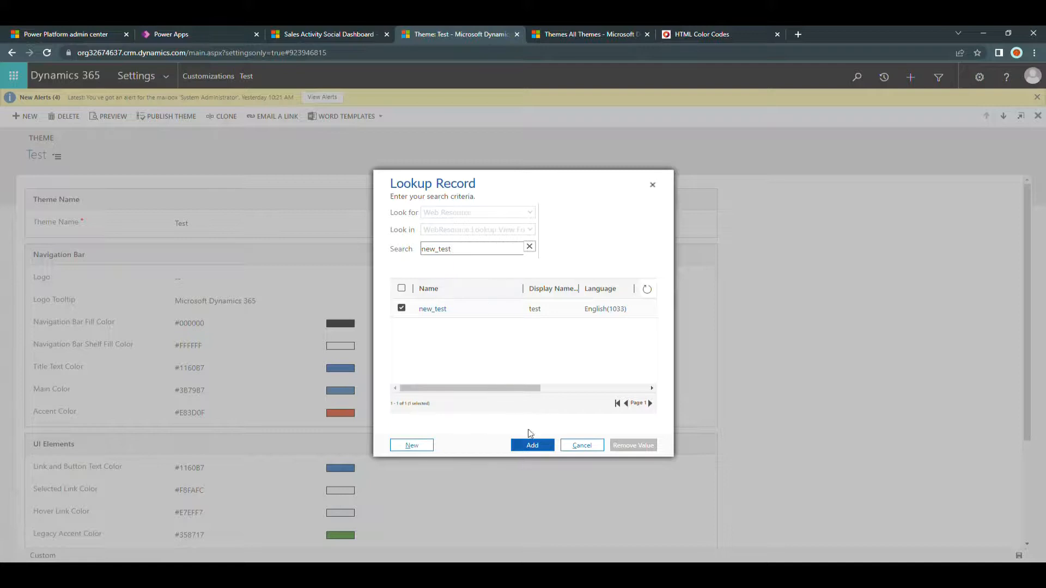
click(533, 445)
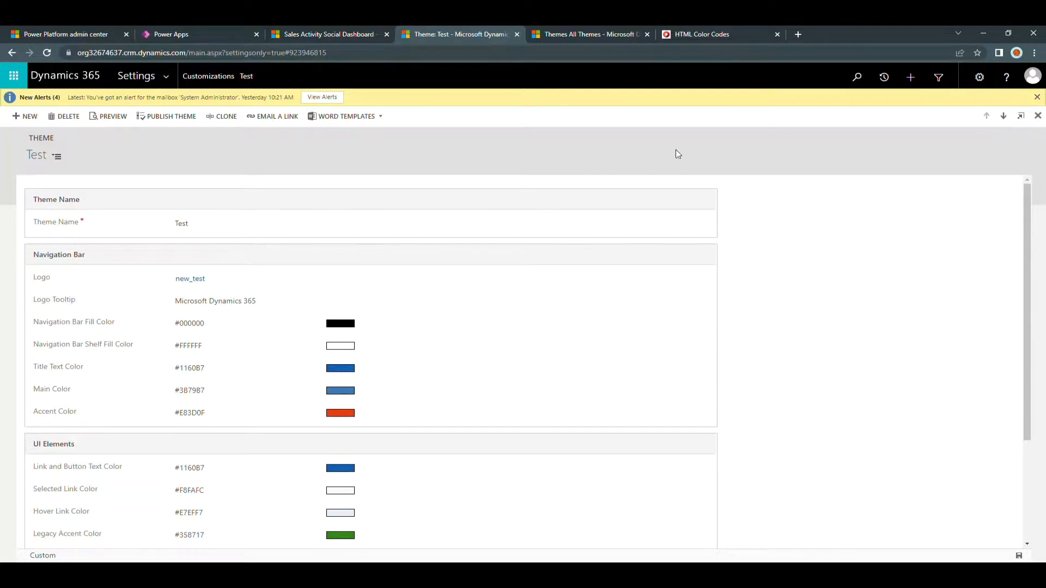
- Switch to the HTML Color Codes site, pick the grey #716A68 in the color picker and select its hex code
click(718, 36)
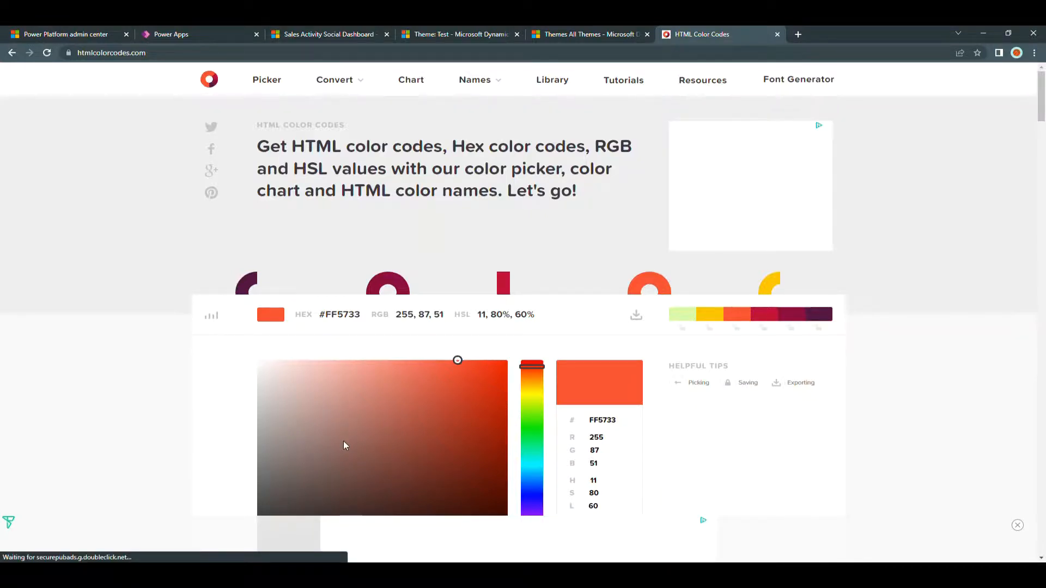
scroll(345, 440, down, 2)
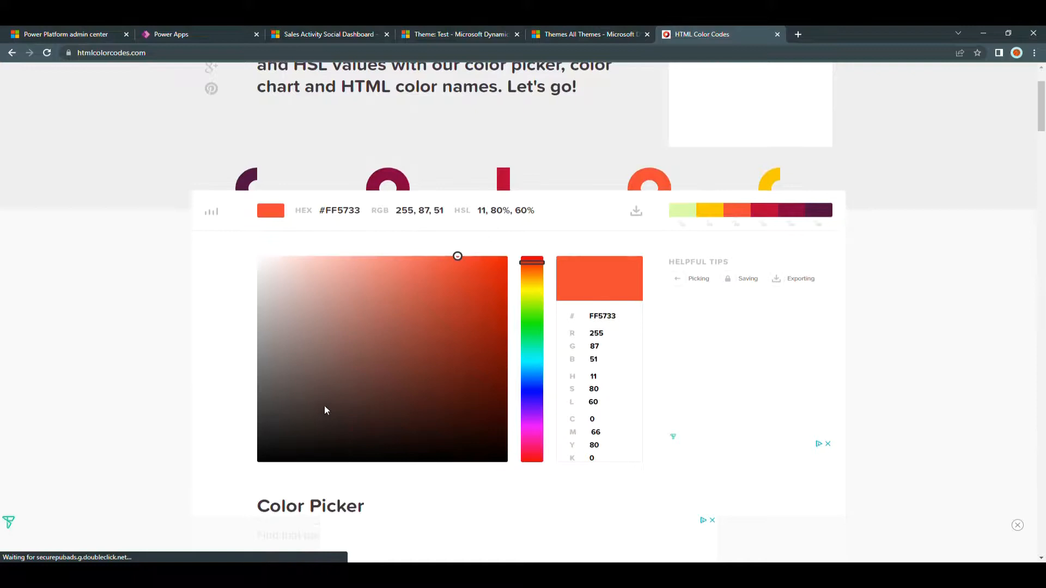
click(325, 290)
click(302, 342)
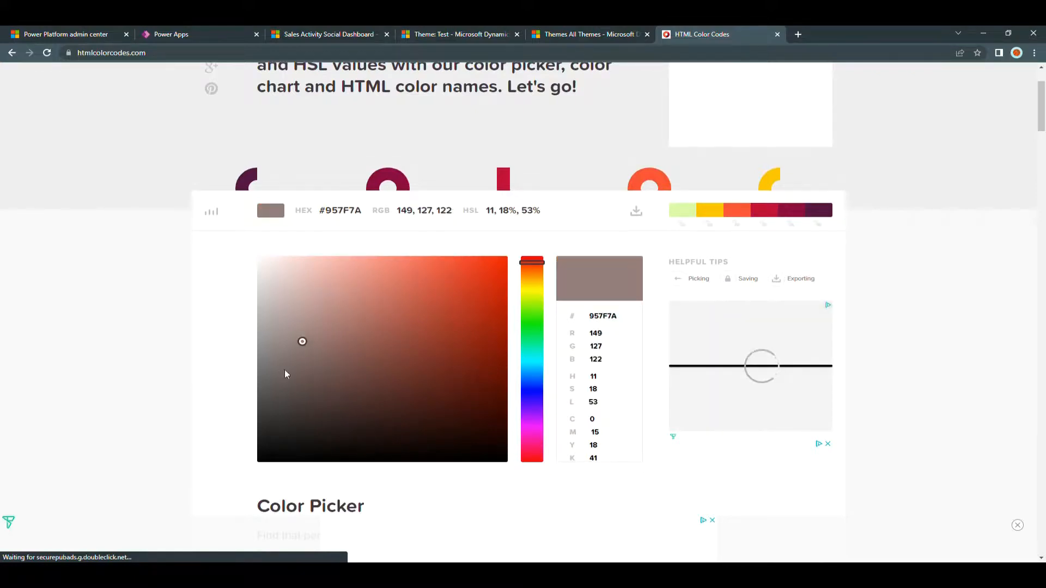
click(275, 371)
drag(620, 317, 585, 316)
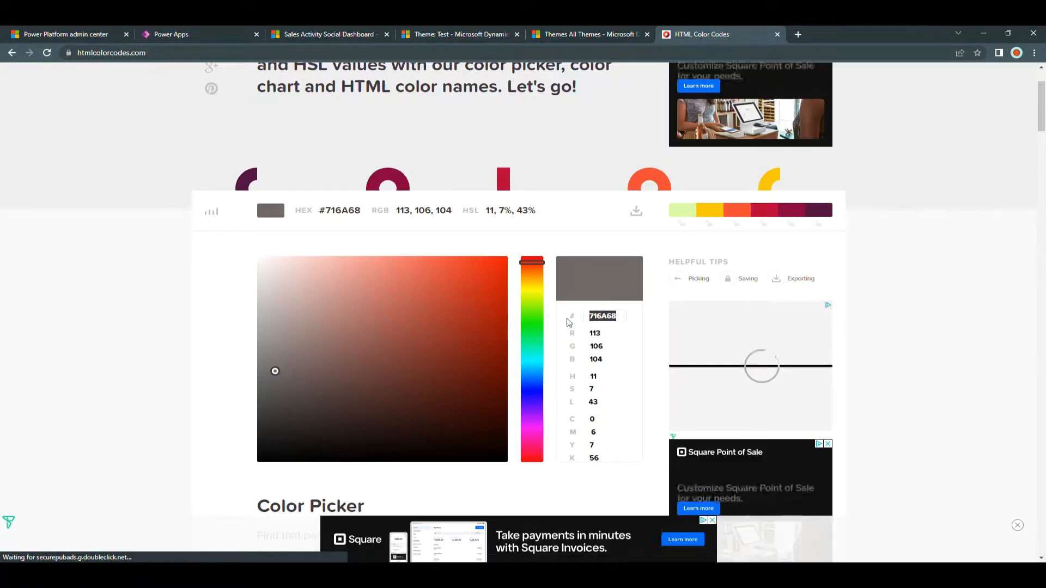
- Pick the dark red #761D0A in the color picker
click(314, 385)
click(467, 329)
click(491, 340)
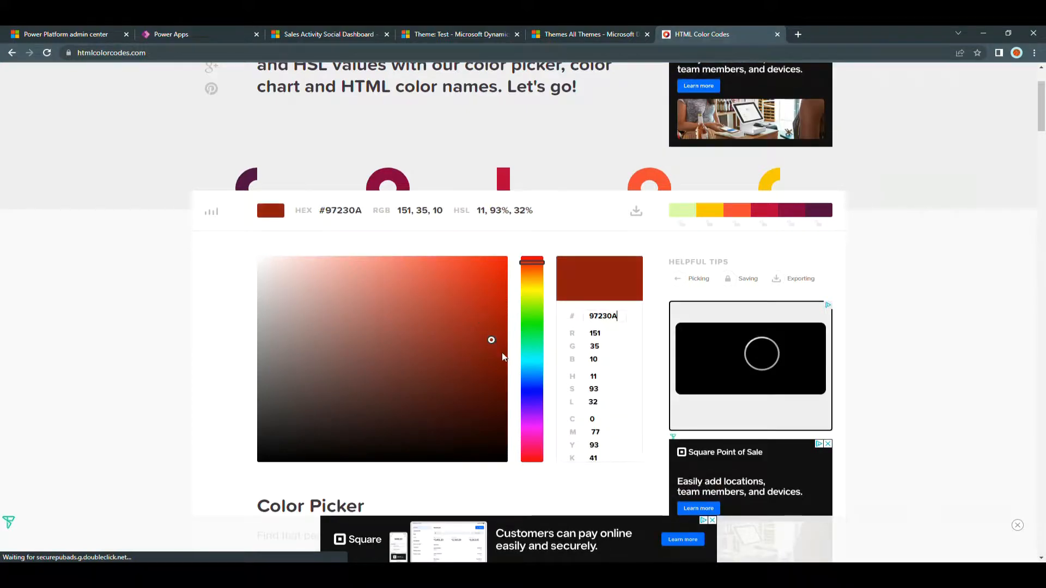
mouse_move(500, 348)
mouse_down()
mouse_move(498, 372)
mouse_move(486, 367)
mouse_up()
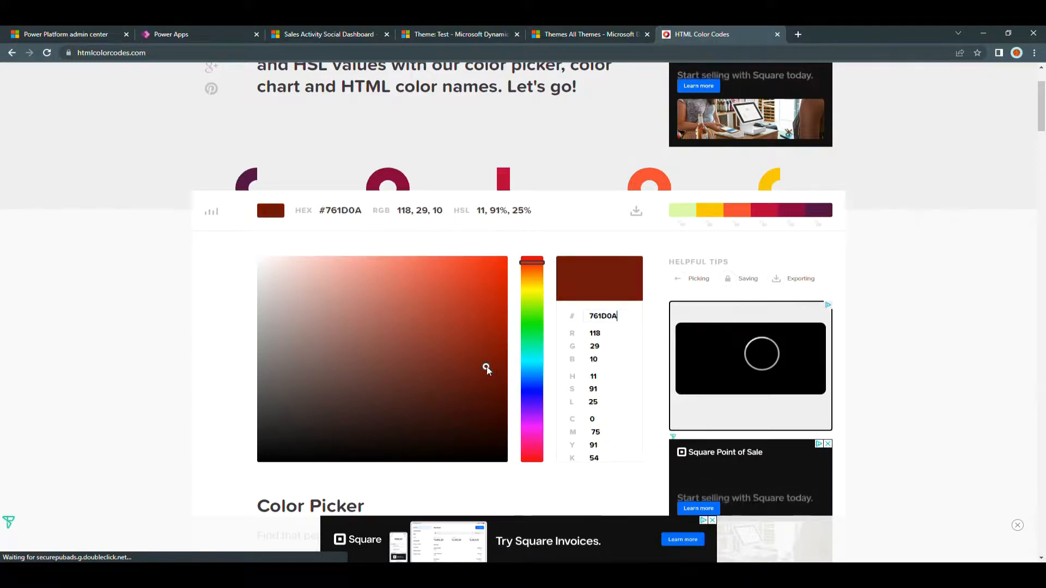
- Pick the light blue #29A7E6 in the color picker and copy its hex code
click(534, 372)
click(446, 371)
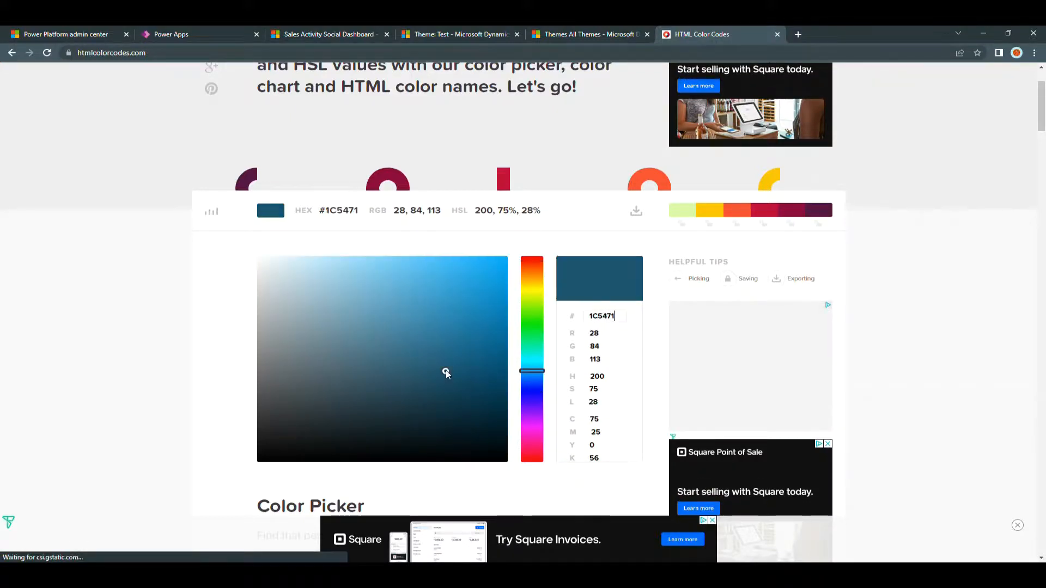
click(462, 329)
click(464, 276)
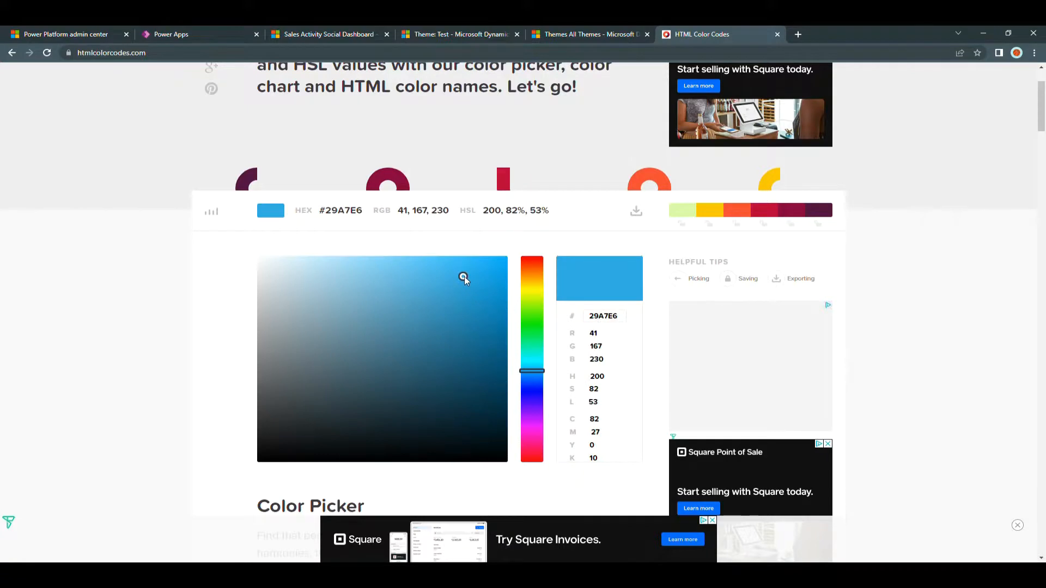
double_click(598, 316)
key(ctrl+c)
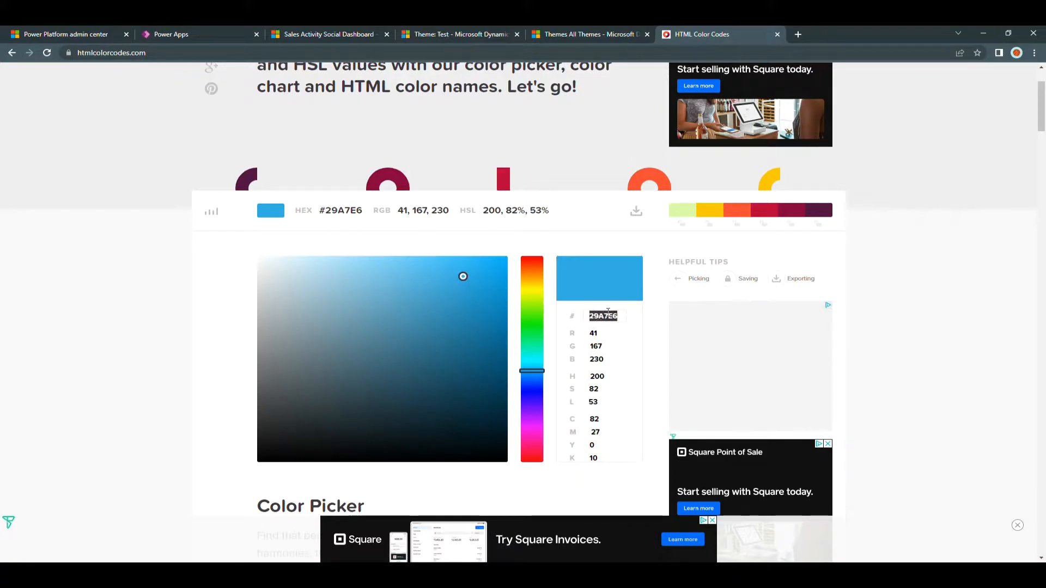
- Set the Test theme's Navigation Bar Fill Color, Title Text Color, and Link and Button Text Color to 29A7E6
click(443, 35)
click(217, 325)
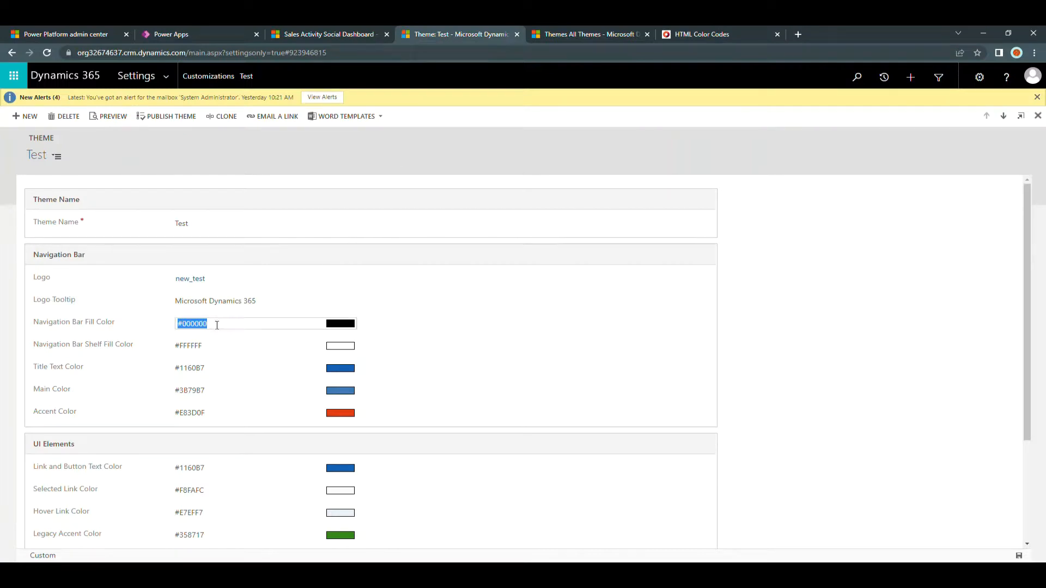
key(ctrl+v)
click(145, 342)
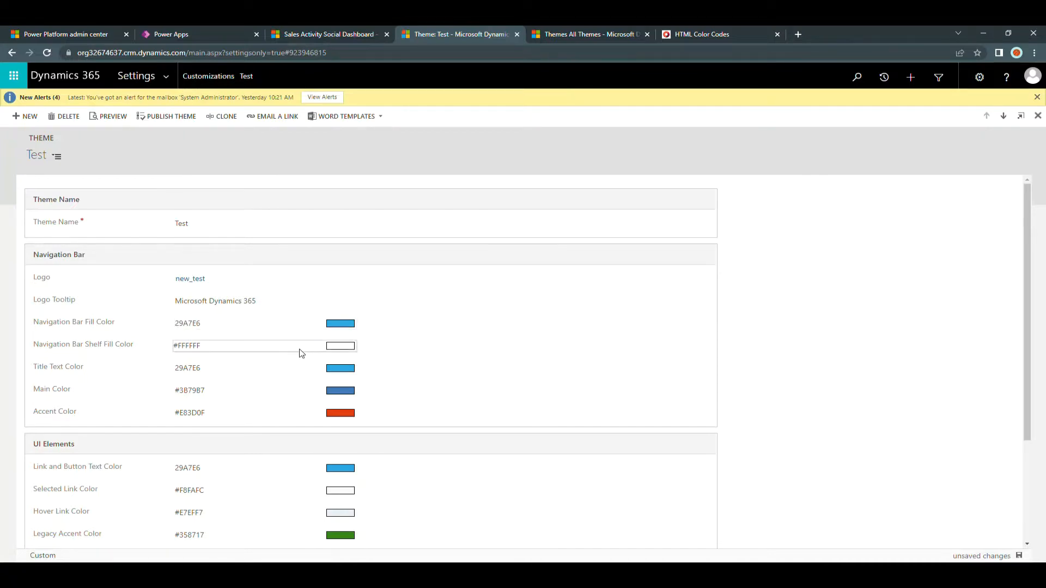
- Review the remaining UI element colors of the Test theme and publish the theme
scroll(283, 367, down, 1)
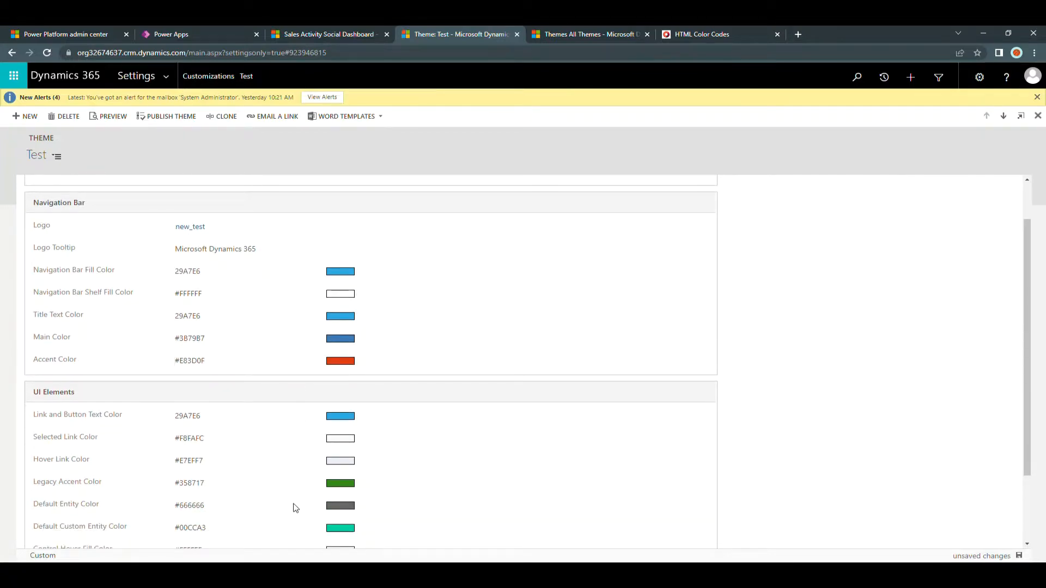
scroll(292, 505, down, 1)
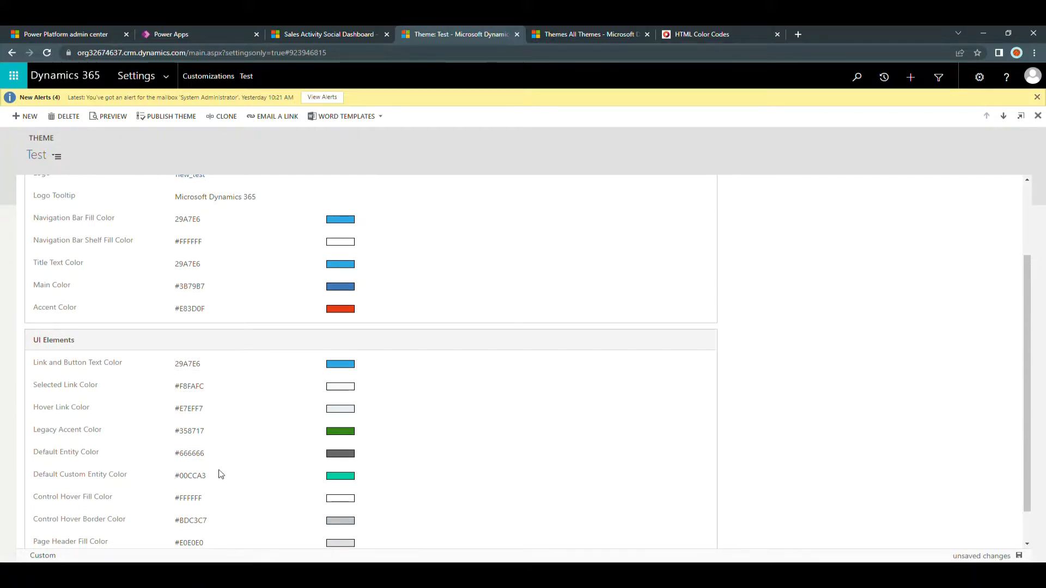
scroll(145, 538, down, 1)
scroll(145, 529, up, 3)
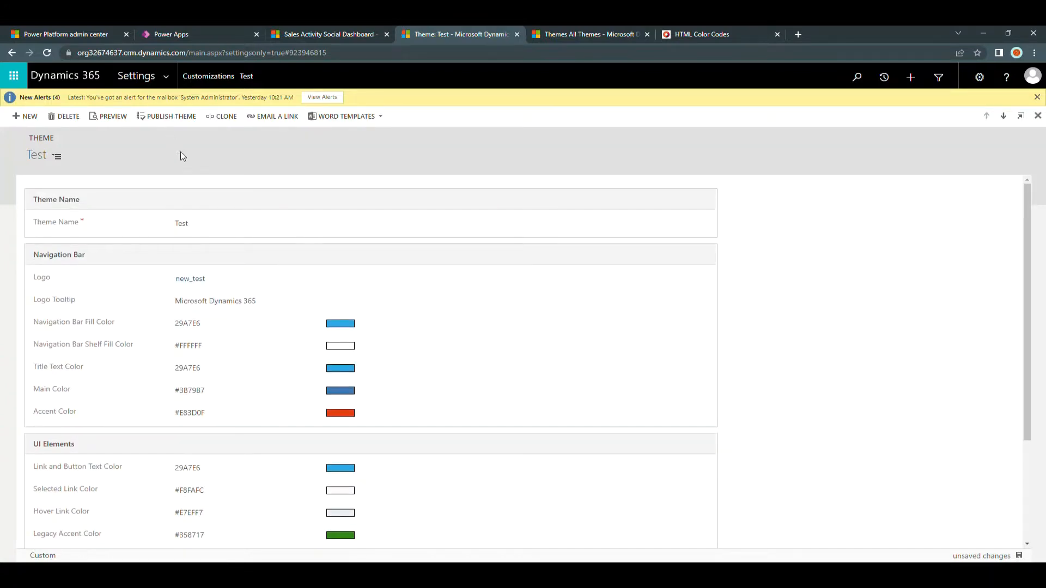
click(167, 115)
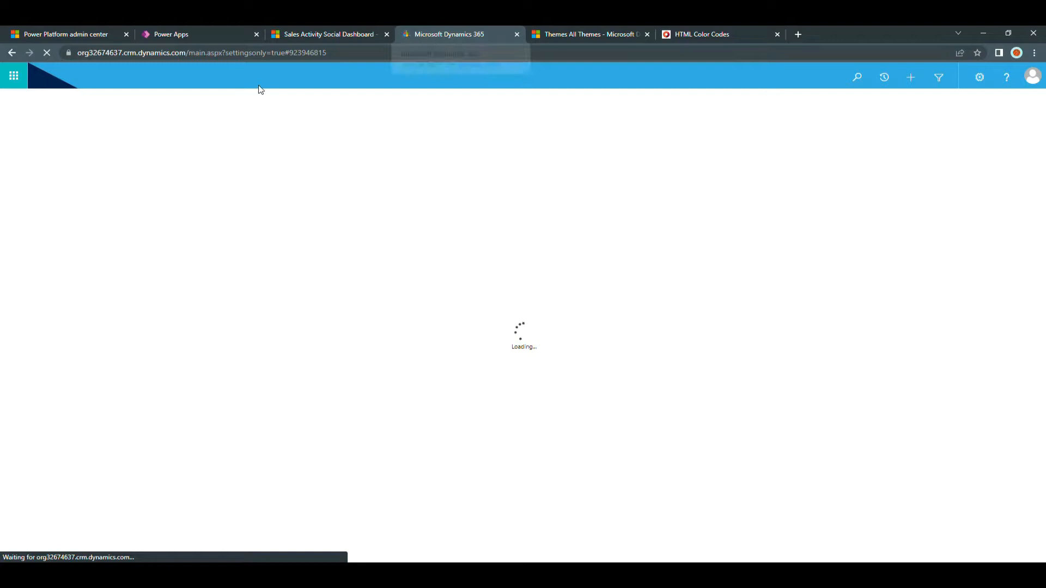
- Reload the Sales Activity Social Dashboard in Sales Hub and compare its logo and navigation bar color with the Test theme record
click(334, 36)
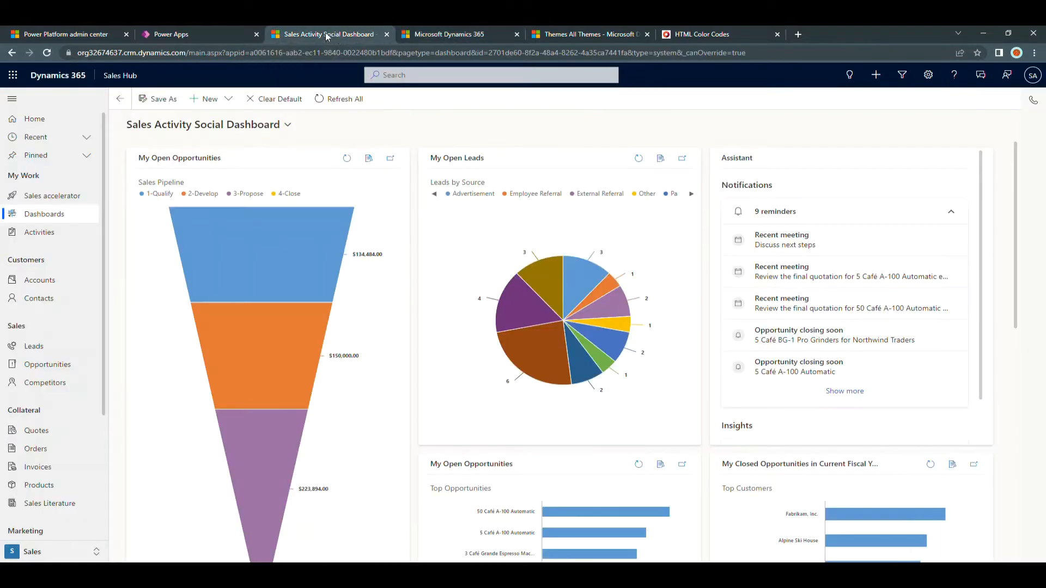
click(47, 53)
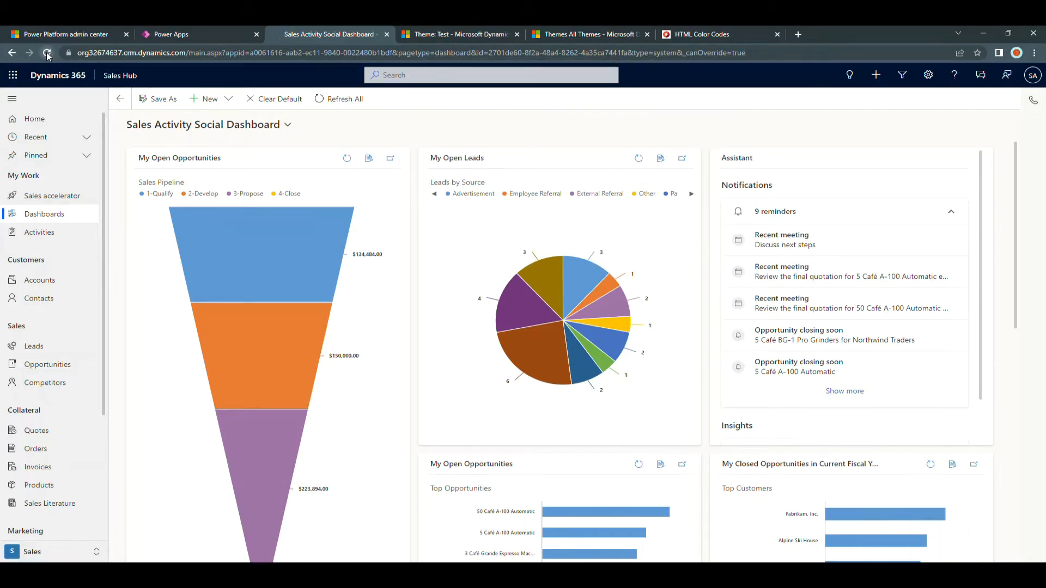
click(48, 52)
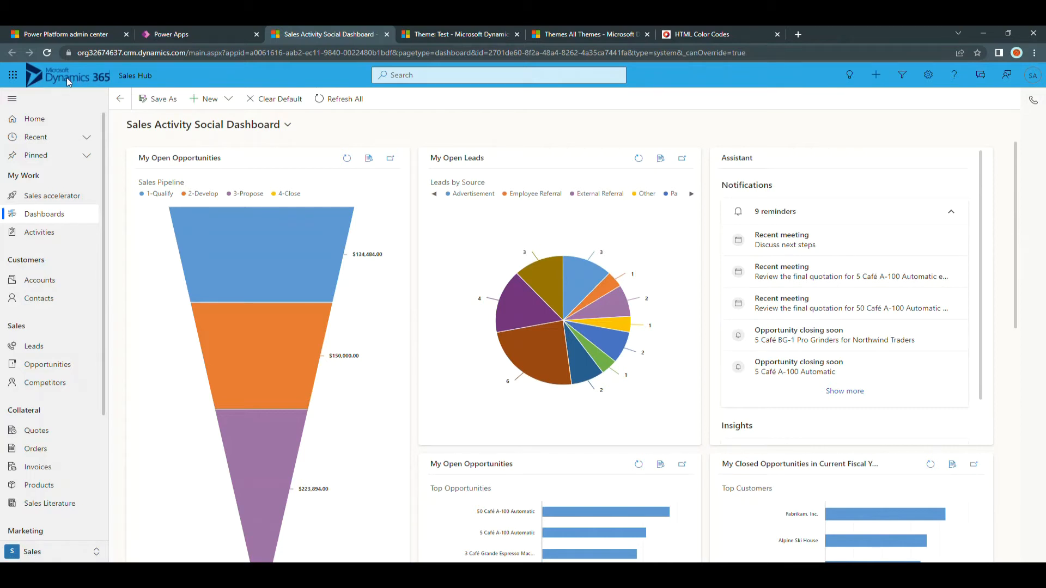
click(469, 35)
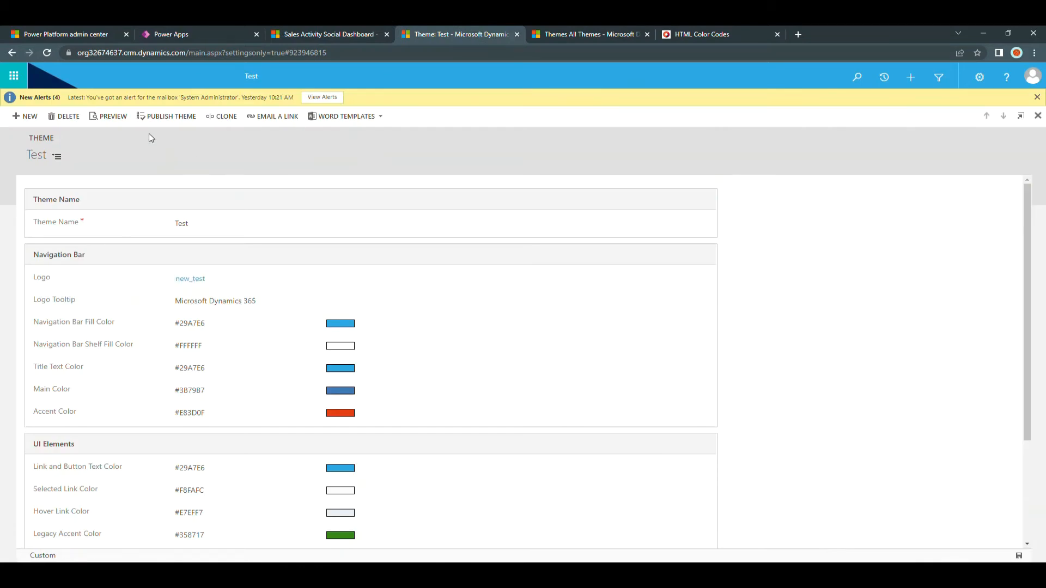
click(304, 35)
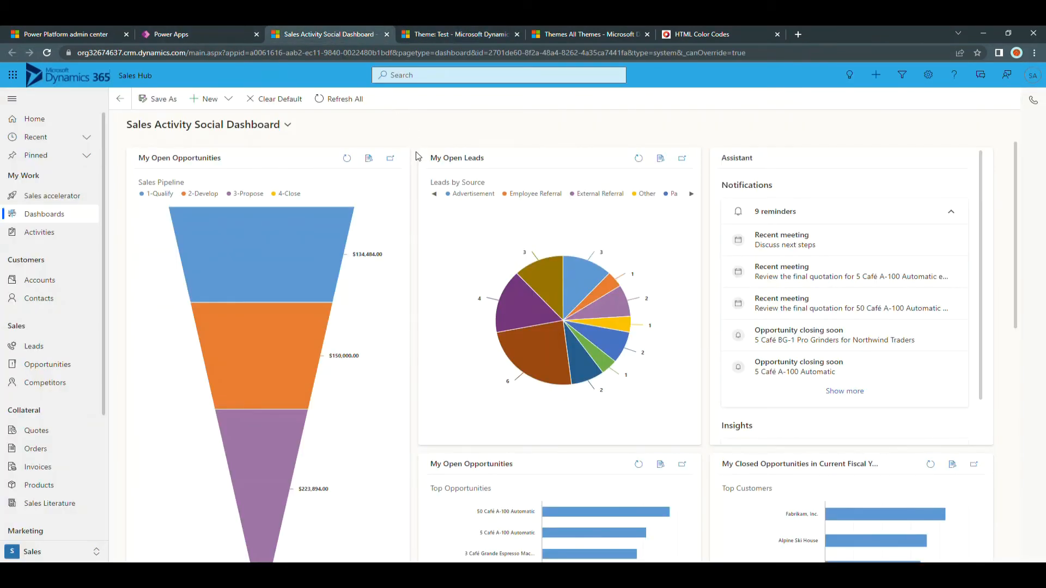